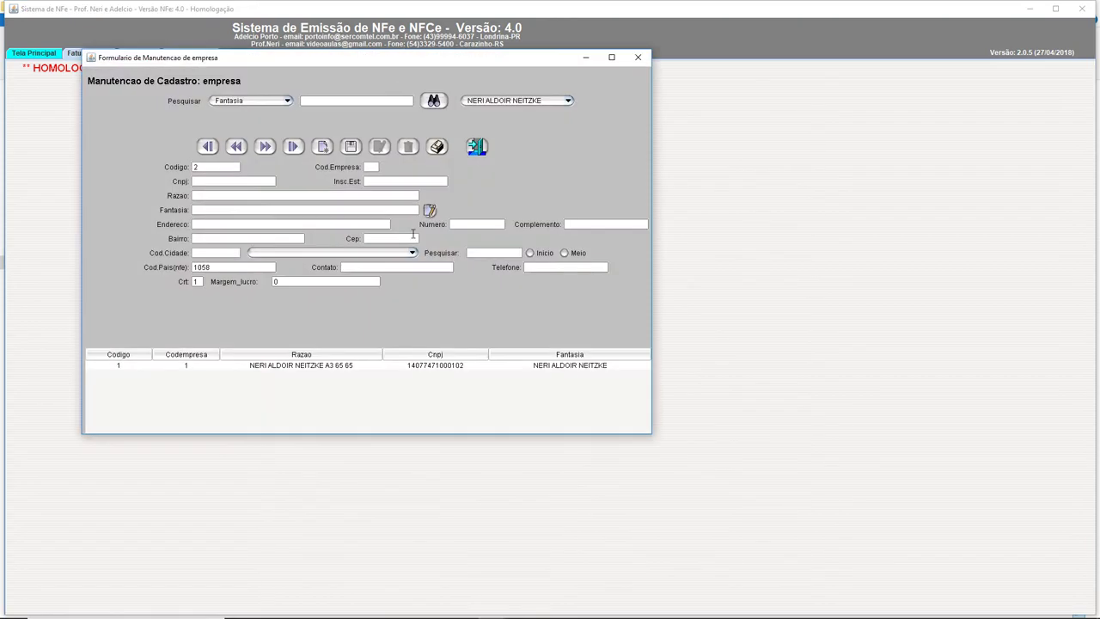
Step: Close the company maintenance form and exit NFeFácil 4.0, confirming the exit with OK
left_click(346, 372)
left_click(638, 58)
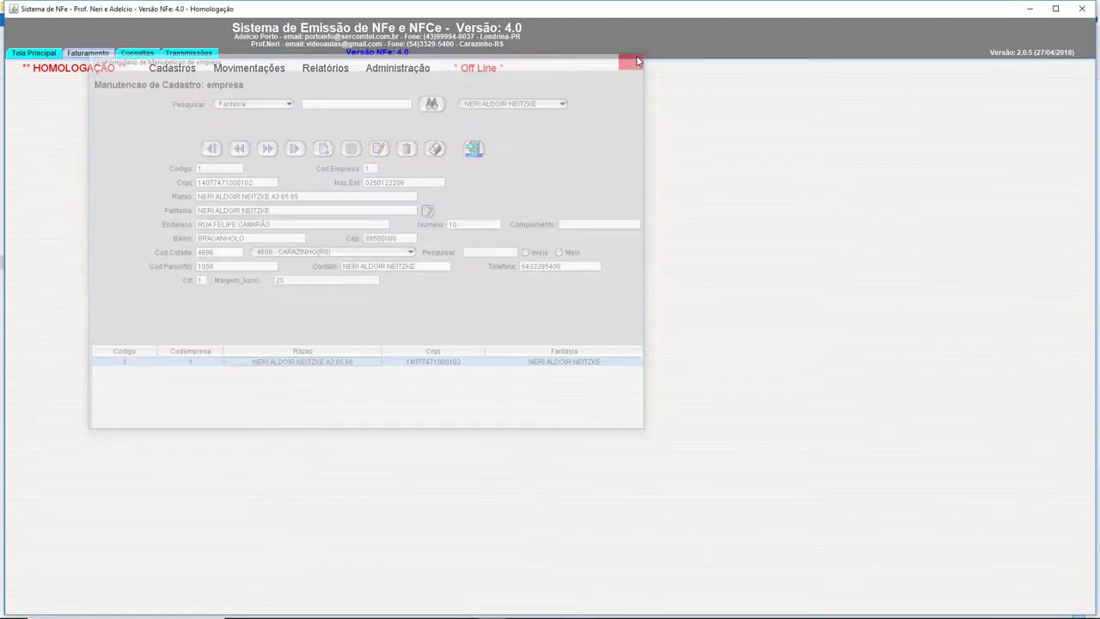
left_click(1084, 11)
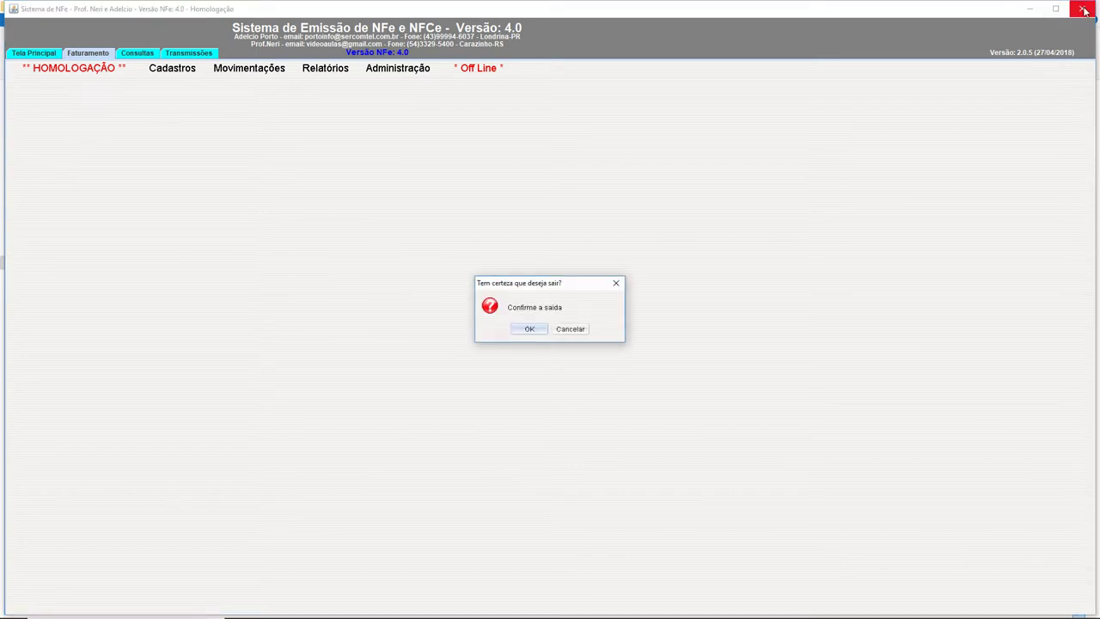
left_click(528, 329)
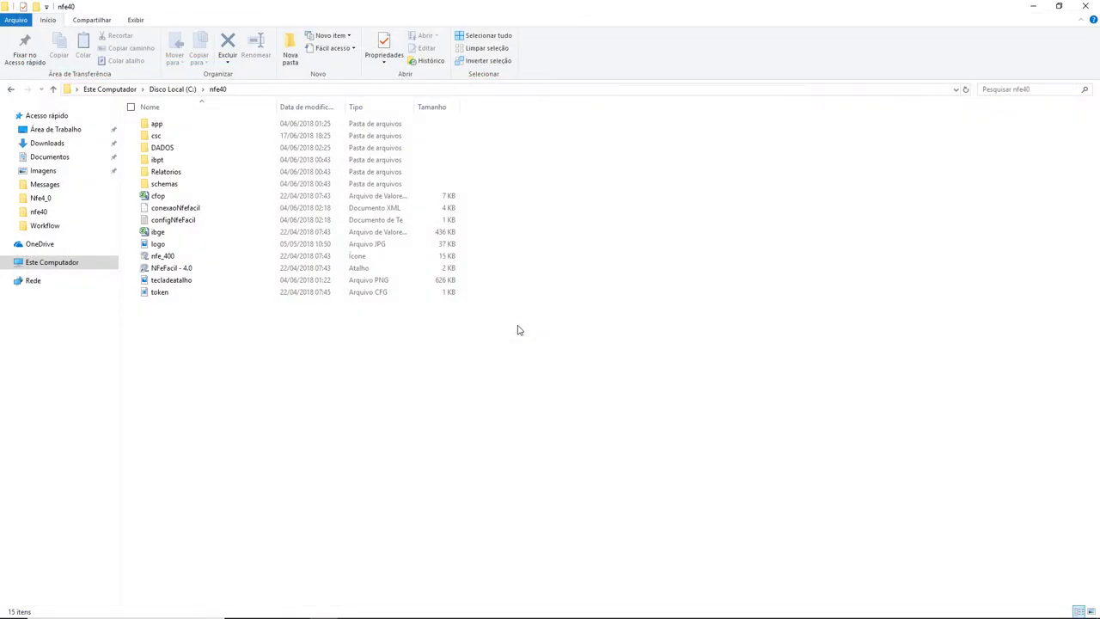
Step: Relaunch NFeFácil 4.0 from the NFeFacil - 4.0 shortcut on the Desktop
left_click(62, 129)
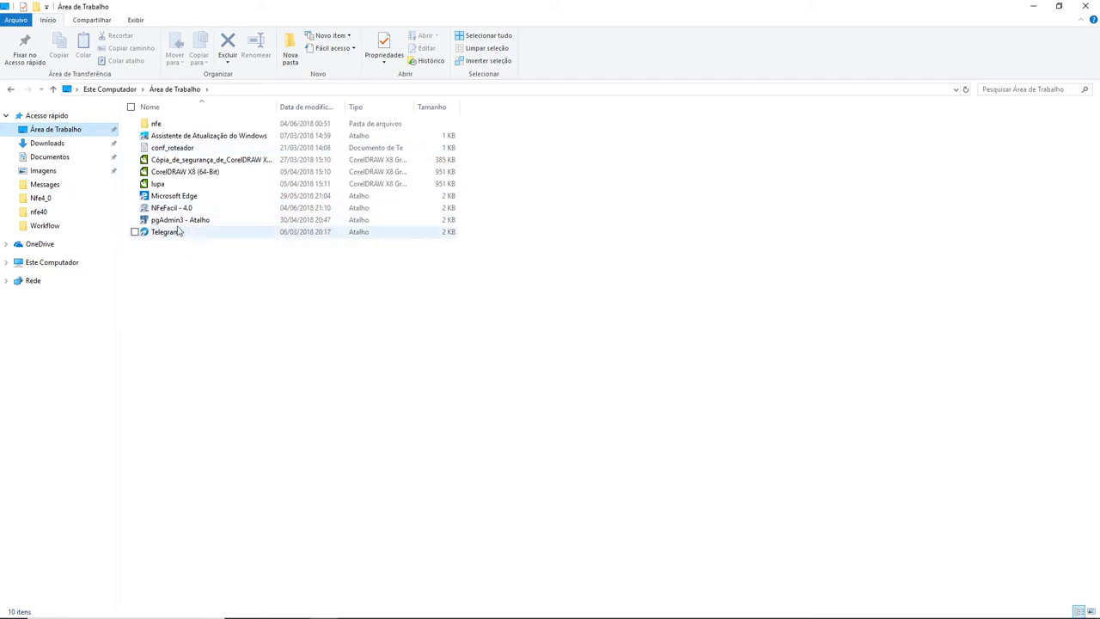
left_click(178, 212)
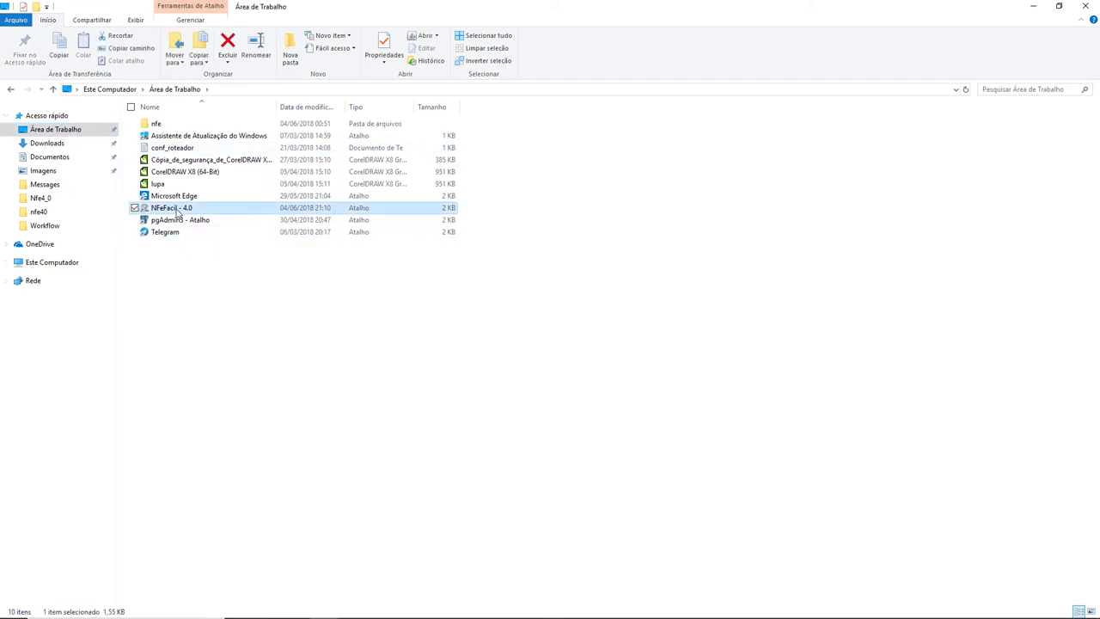
double_click(178, 211)
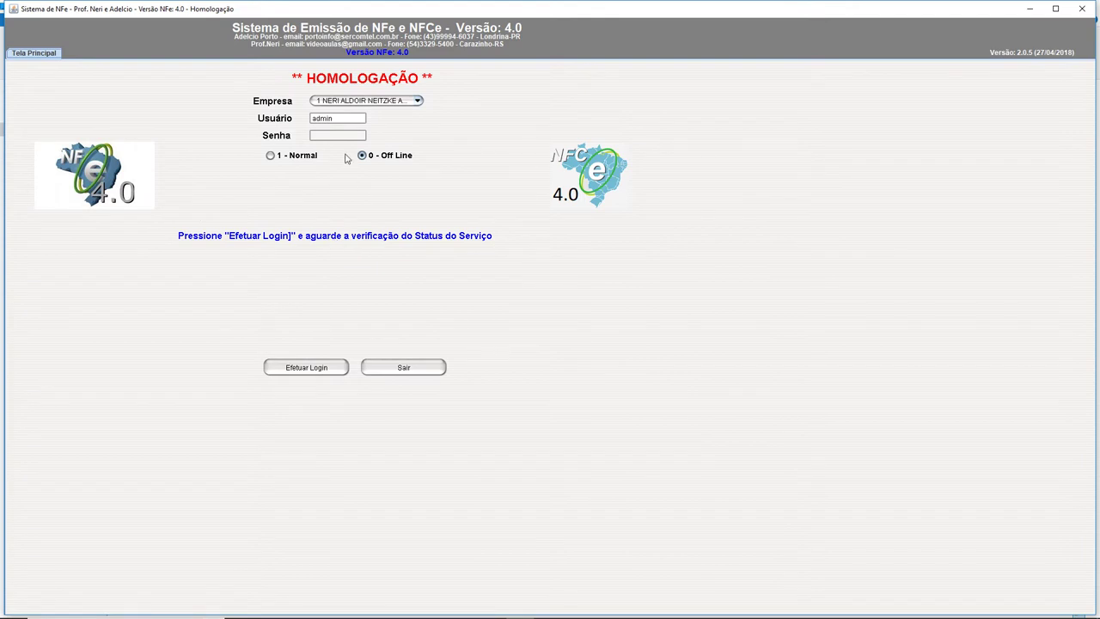
Step: Log in with the account password in 1 - Normal mode, dismissing the certificate and DEBUG warnings
left_click(339, 135)
left_click(272, 157)
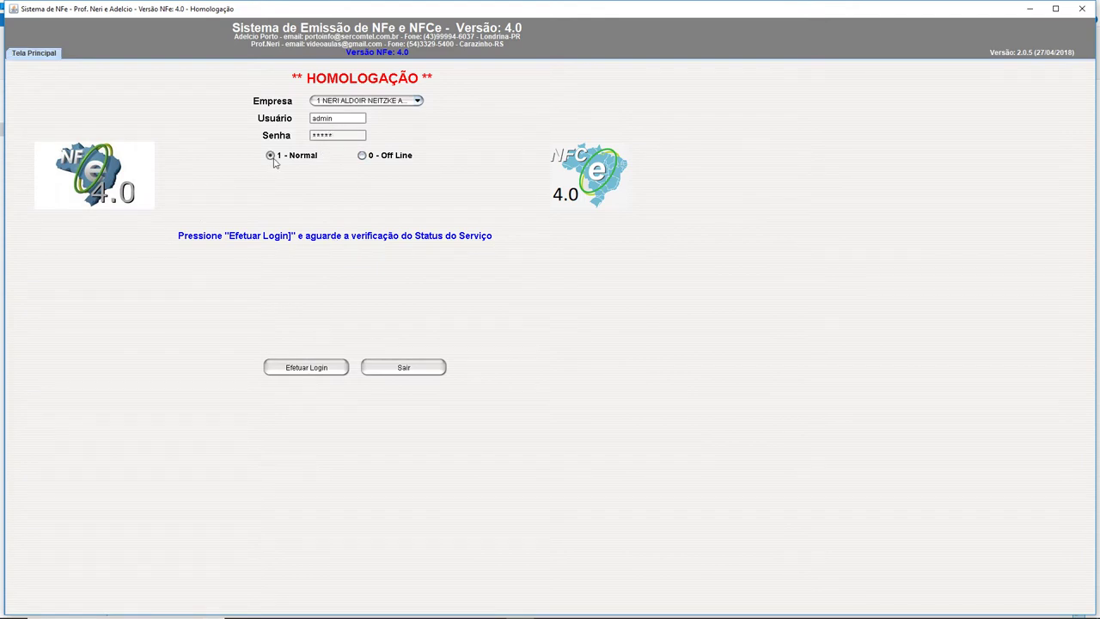
left_click(308, 362)
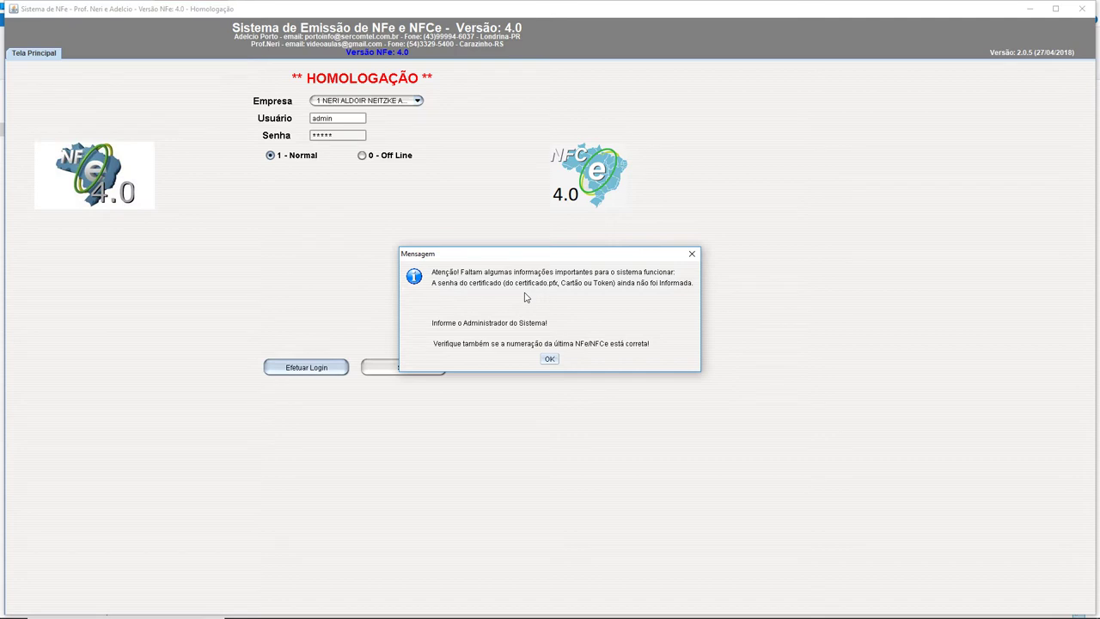
left_click(551, 358)
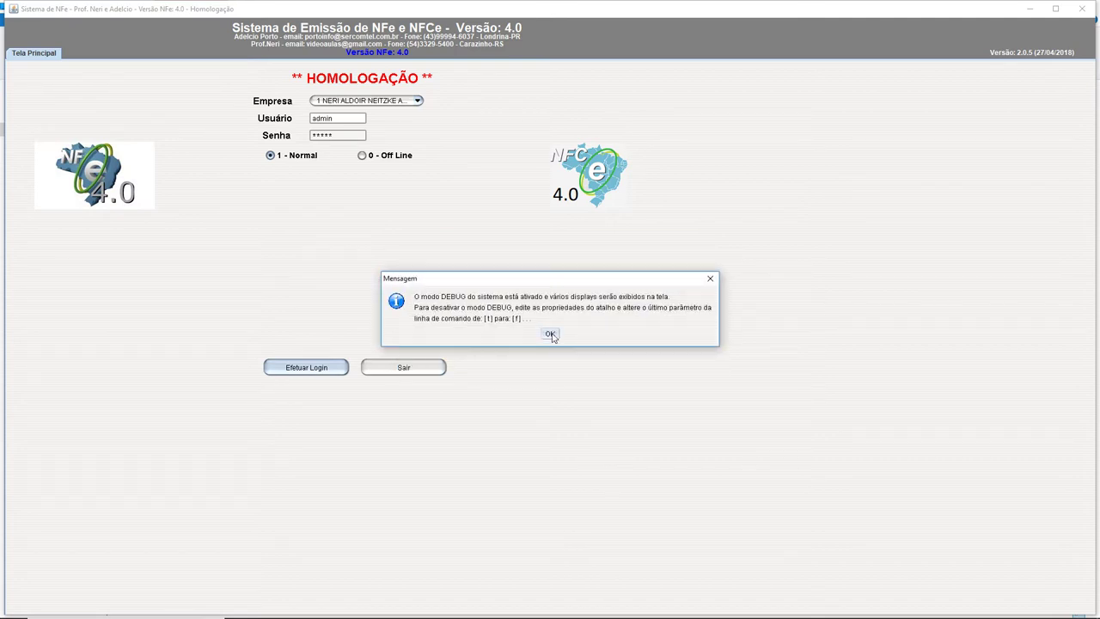
left_click(551, 335)
left_click(552, 335)
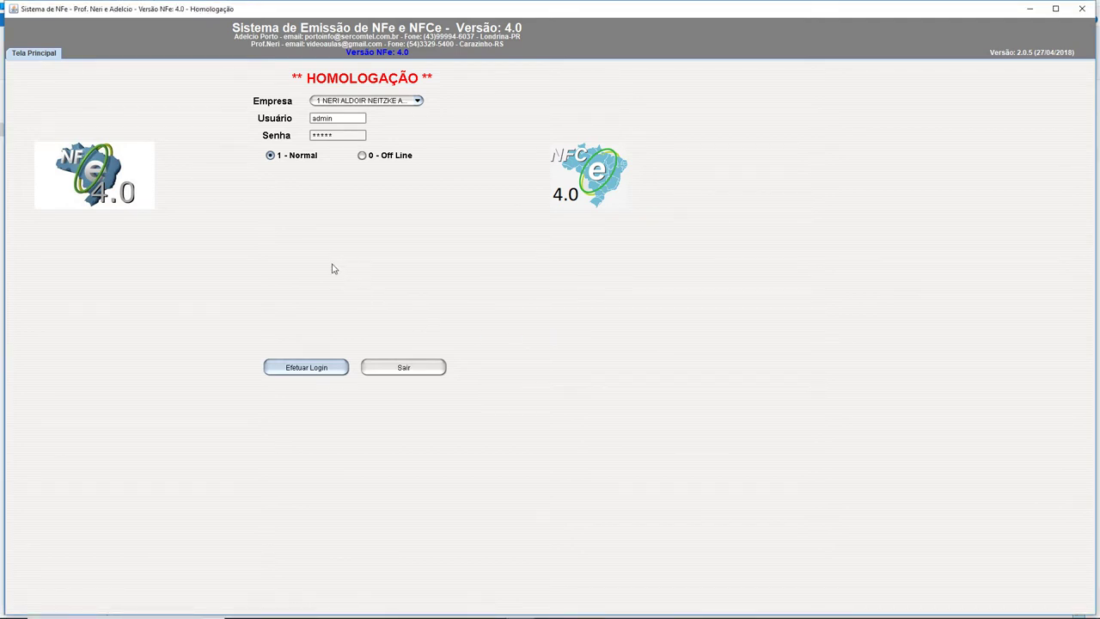
Step: Clear the login password, log in again and dismiss the certificate and DEBUG messages
double_click(338, 133)
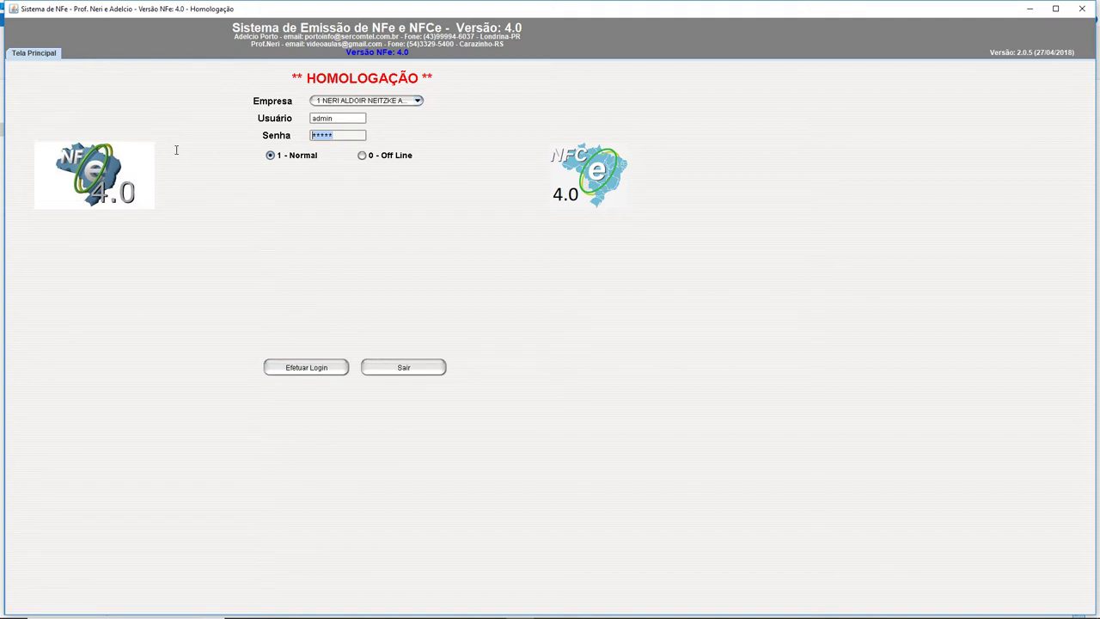
type("*****")
key("BackSpace")
key("BackSpace")
key("BackSpace")
key("BackSpace")
type("*****")
left_click(303, 361)
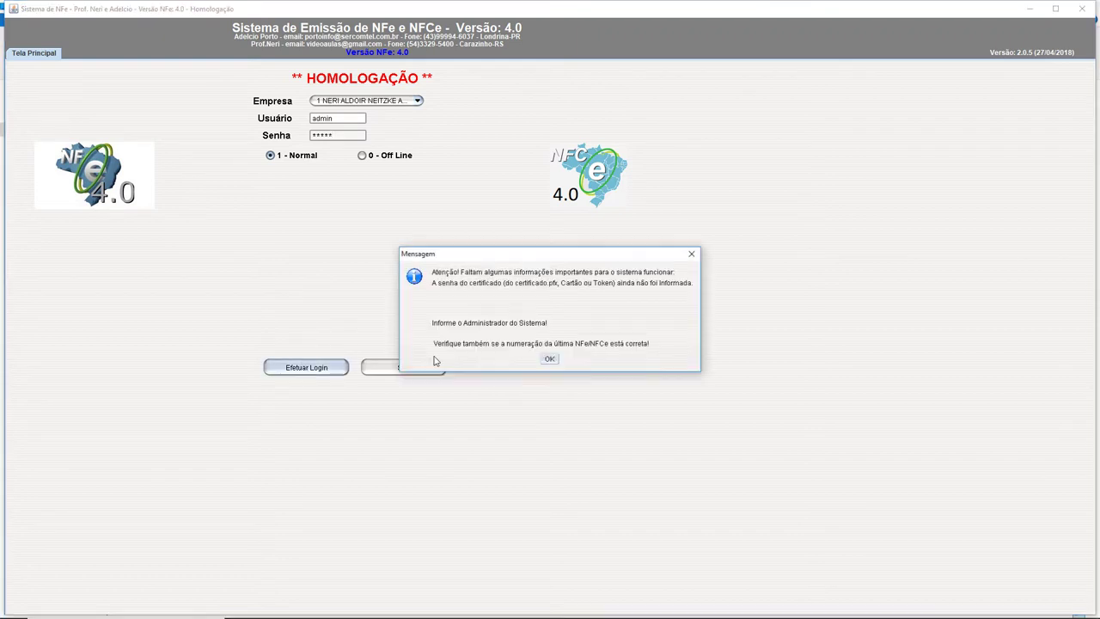
left_click(547, 360)
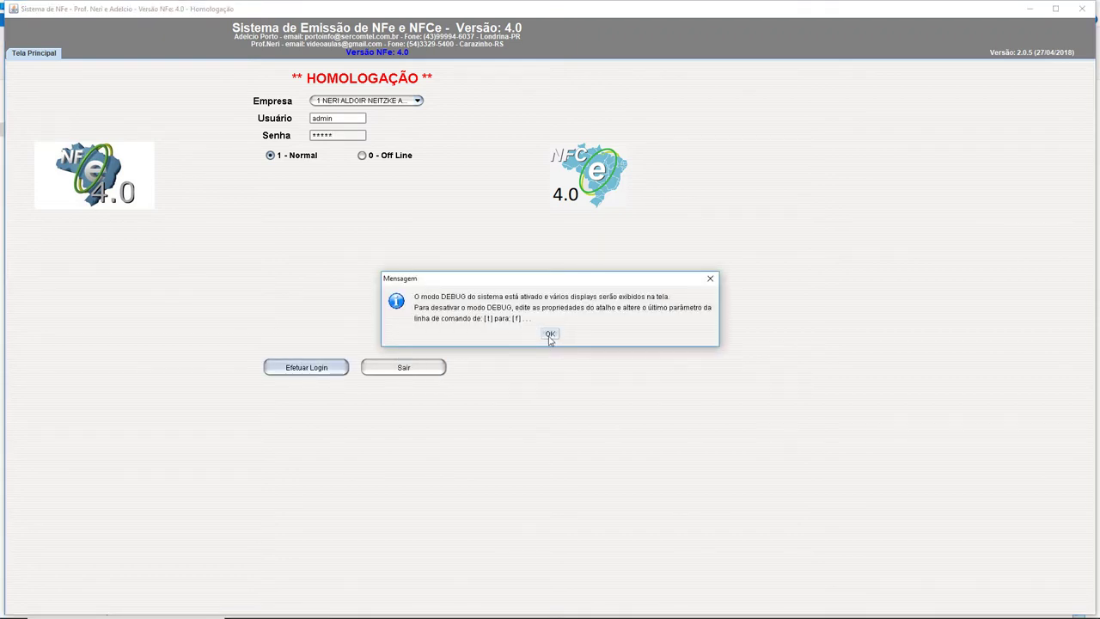
left_click(549, 333)
left_click(550, 330)
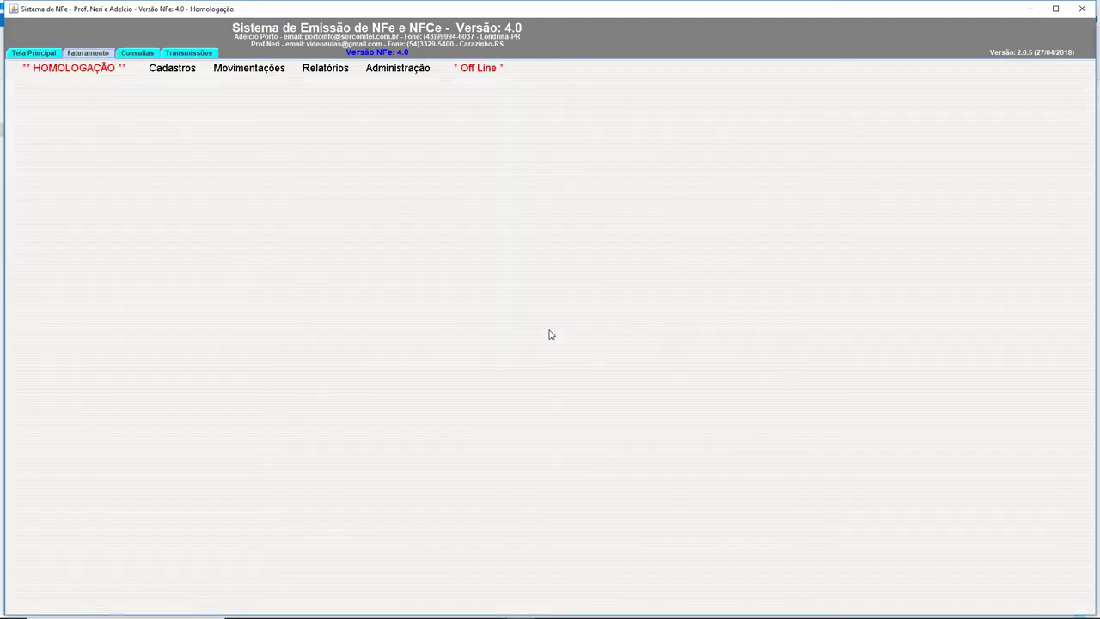
Step: Open Administração > Parametros da Ass.Digital and load record 1, keeping its company
left_click(407, 74)
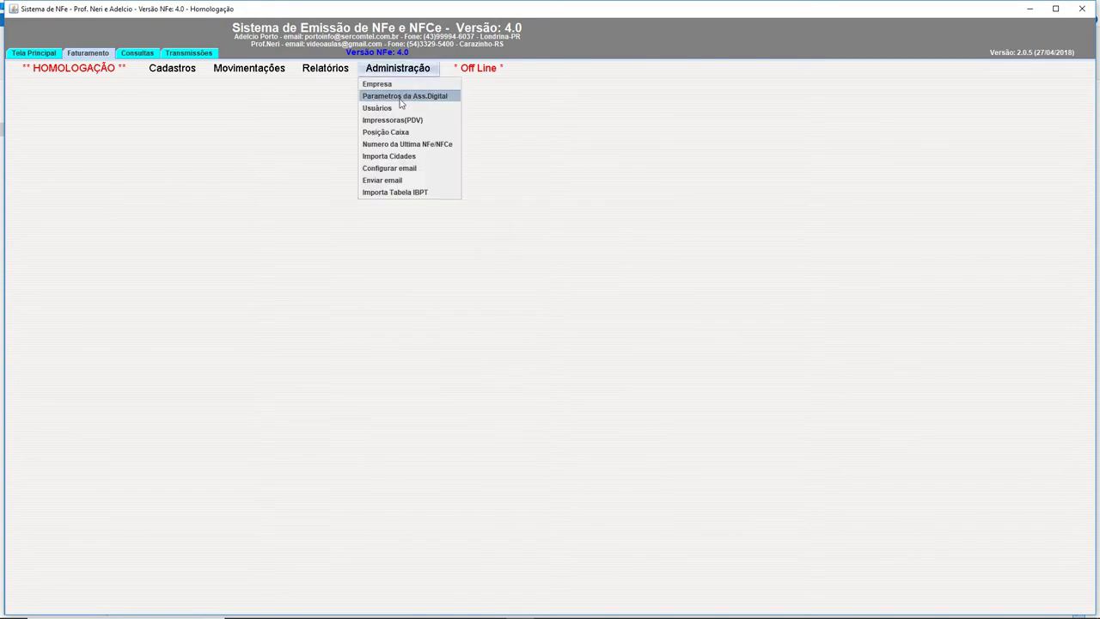
left_click(402, 95)
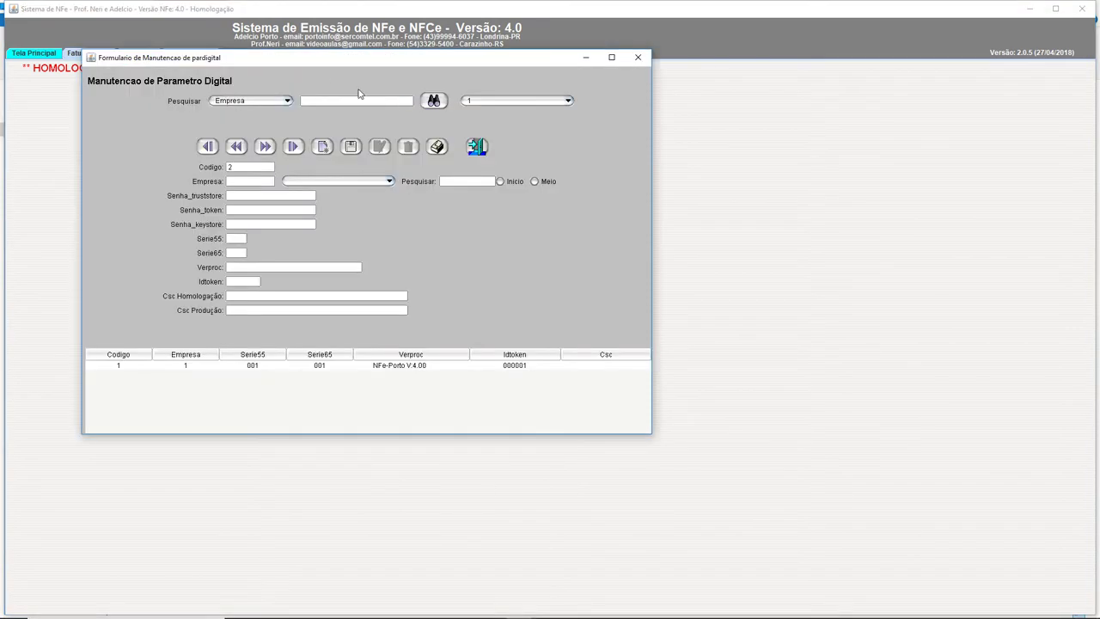
left_click(331, 366)
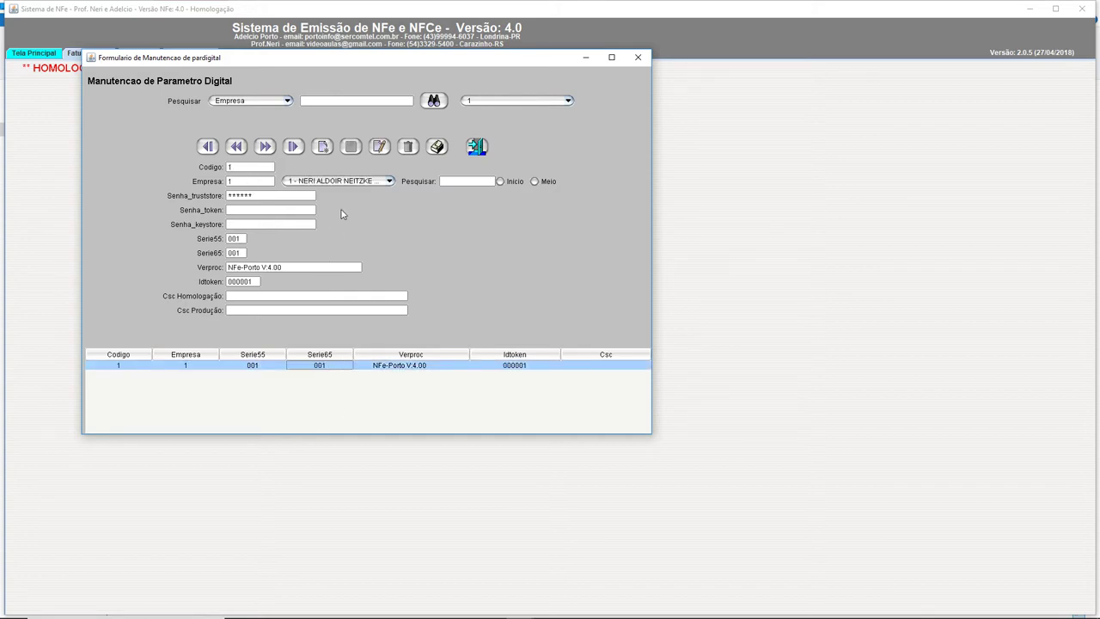
left_click(337, 182)
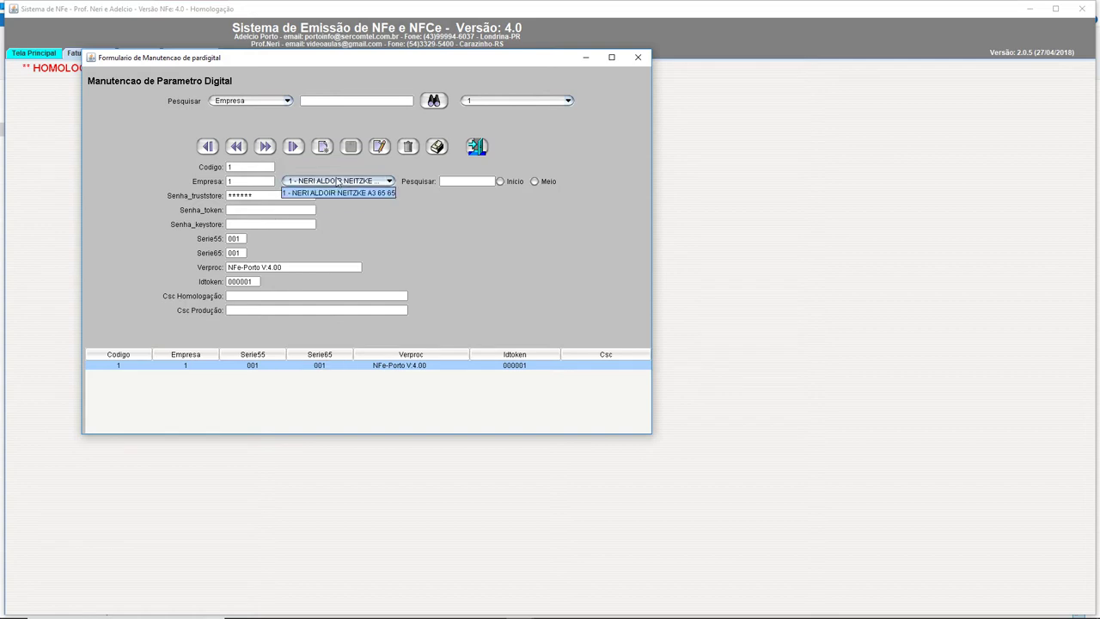
left_click(338, 181)
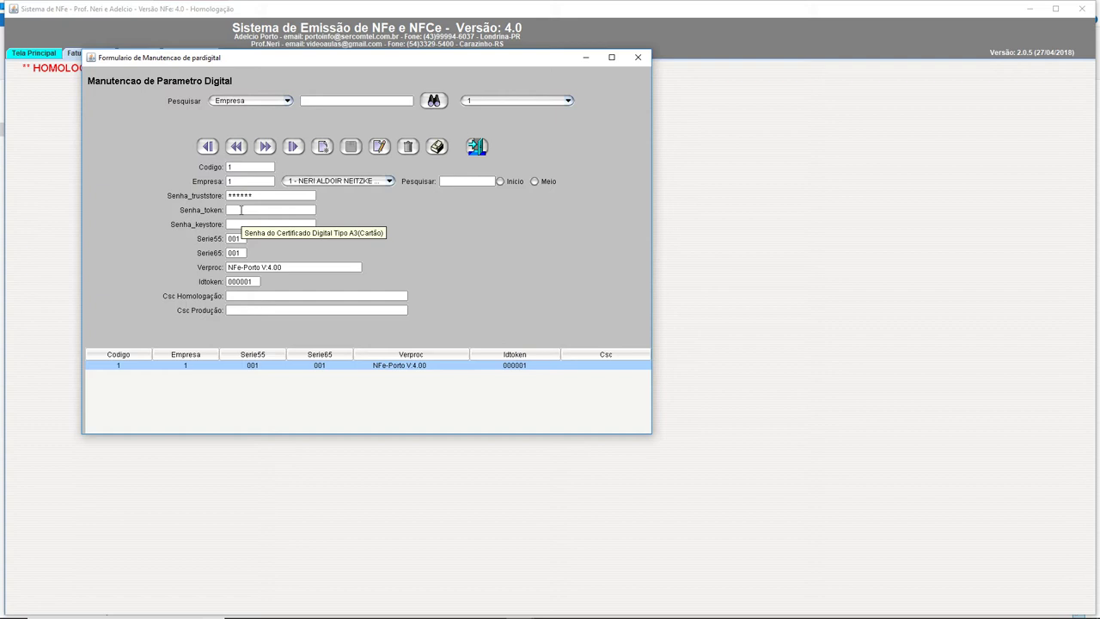
Step: Enter the token password, append 'Videoaulas' to Verproc and place the cursor in Csc Homologação
left_click(241, 210)
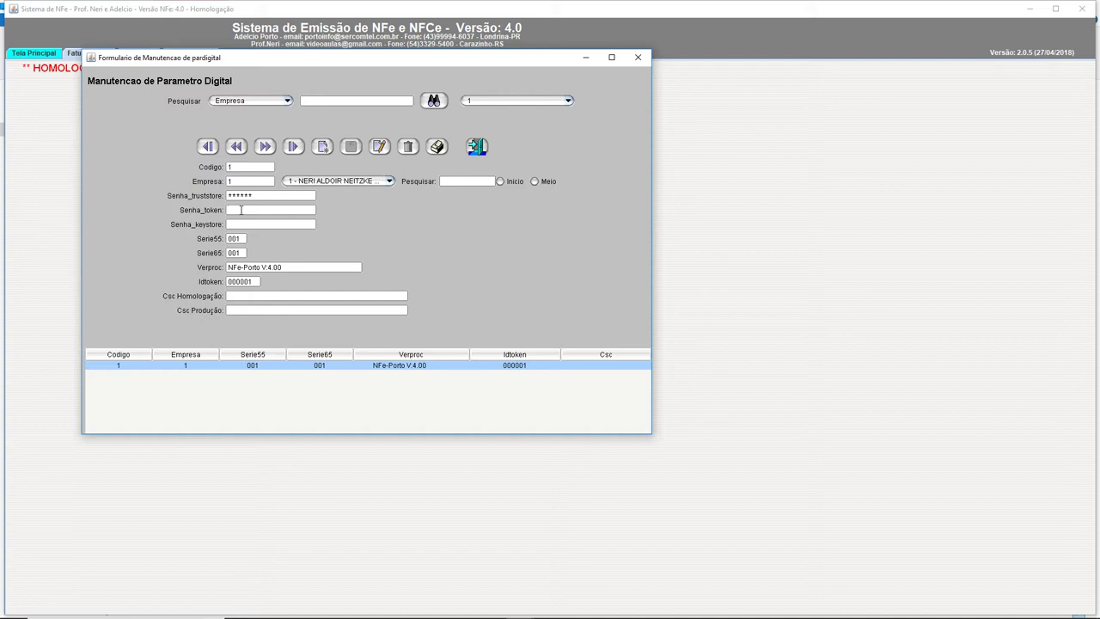
type("********")
left_click(261, 266)
type("Videoaulas V")
left_click(247, 298)
key("alt+Tab")
key("alt+Tab")
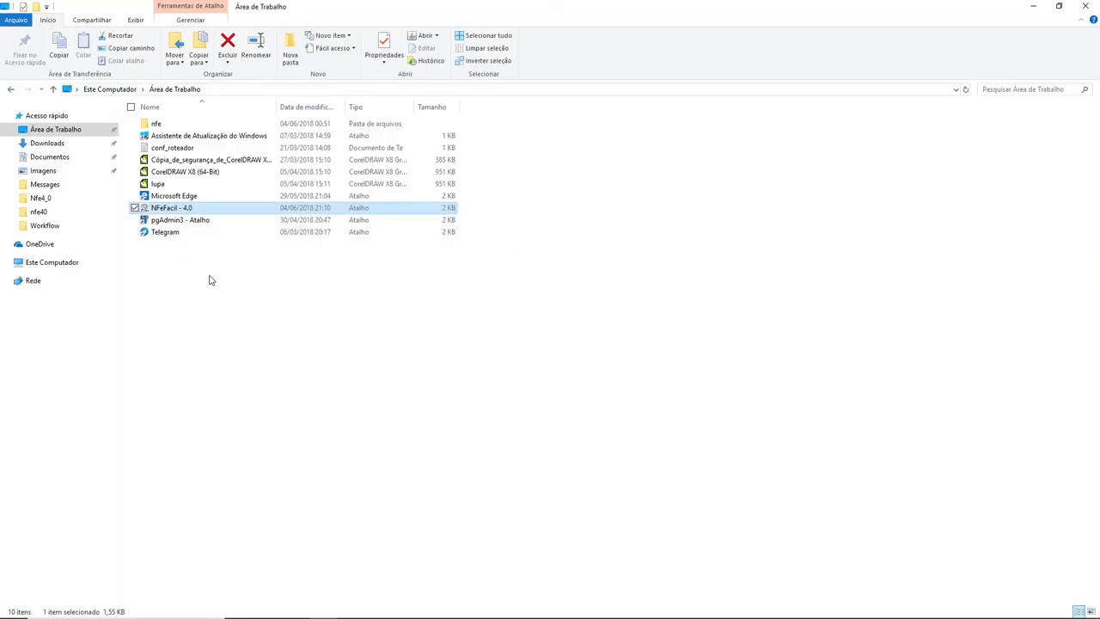
Step: Open the CSC text file from C:\nfe40\csc in Notepad
double_click(166, 125)
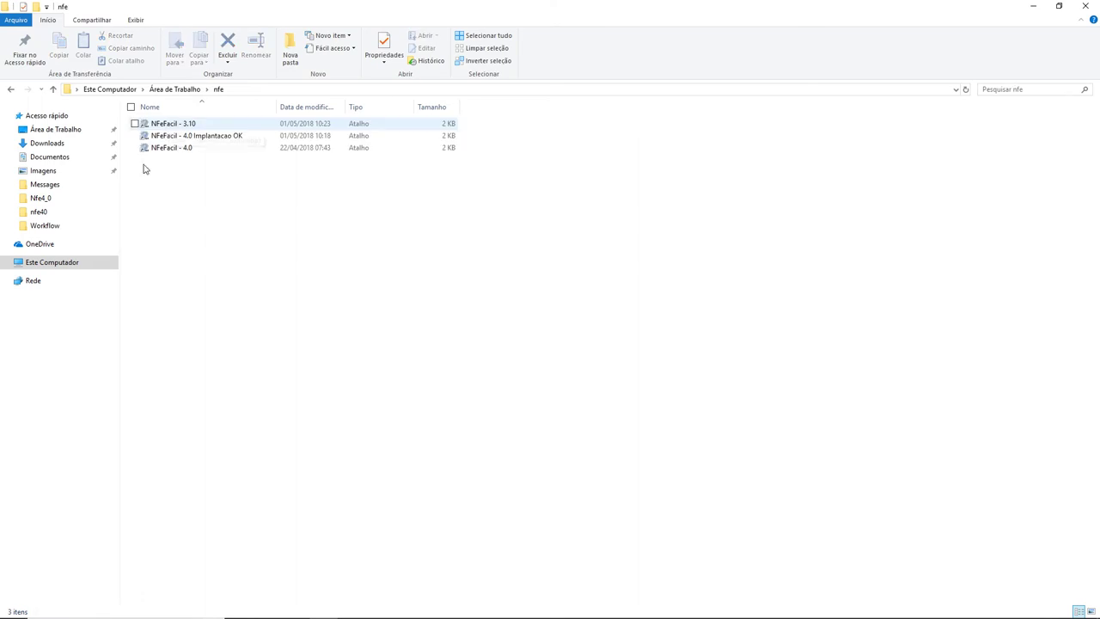
left_click(60, 268)
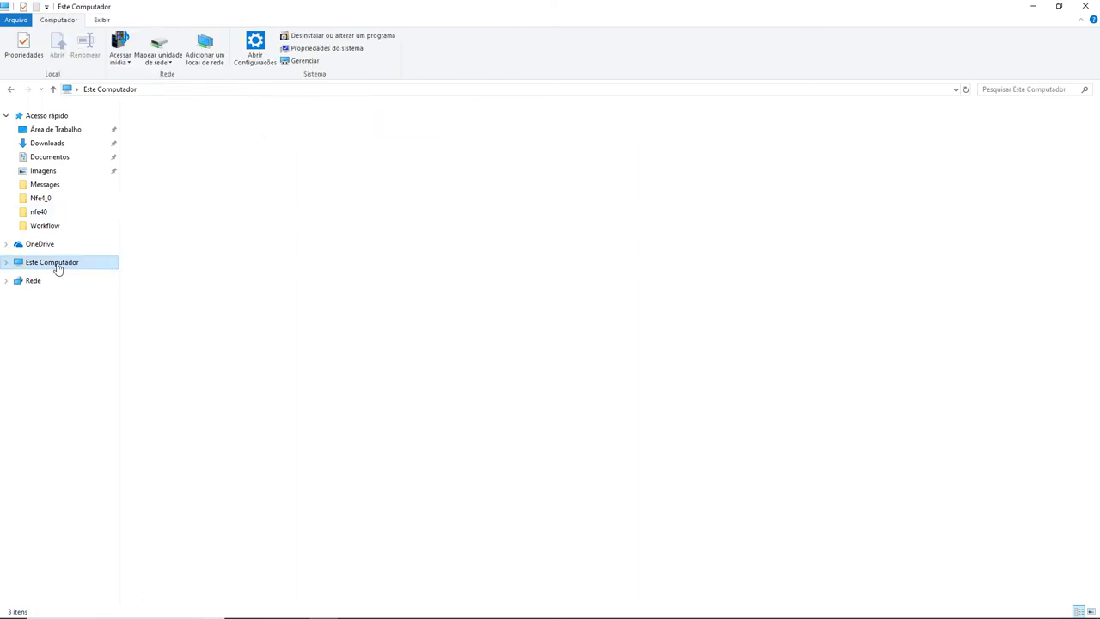
double_click(202, 224)
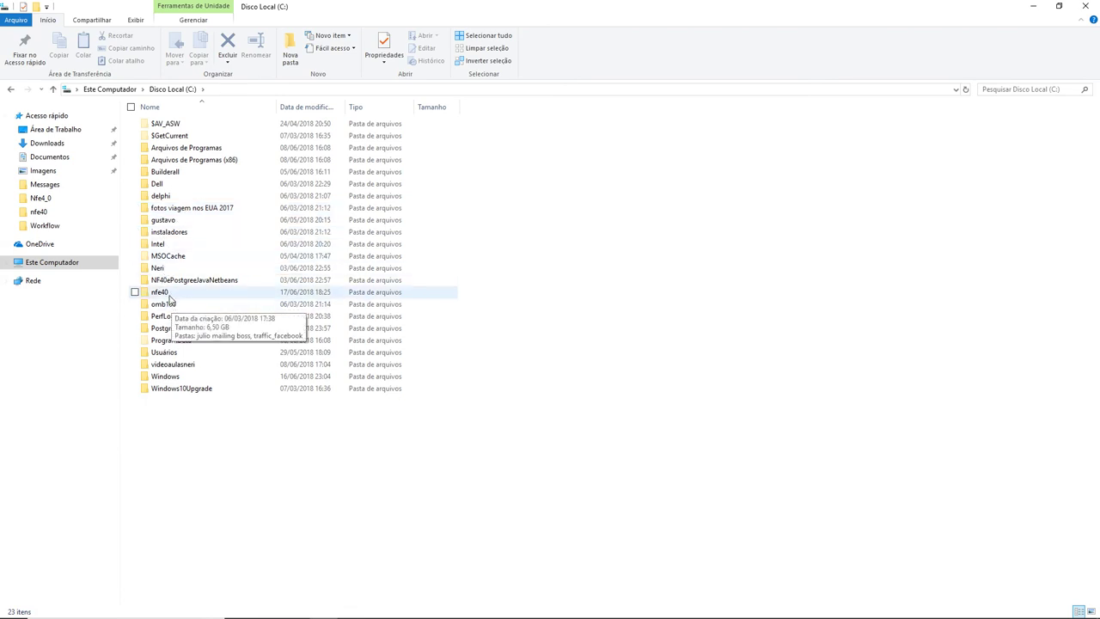
double_click(168, 293)
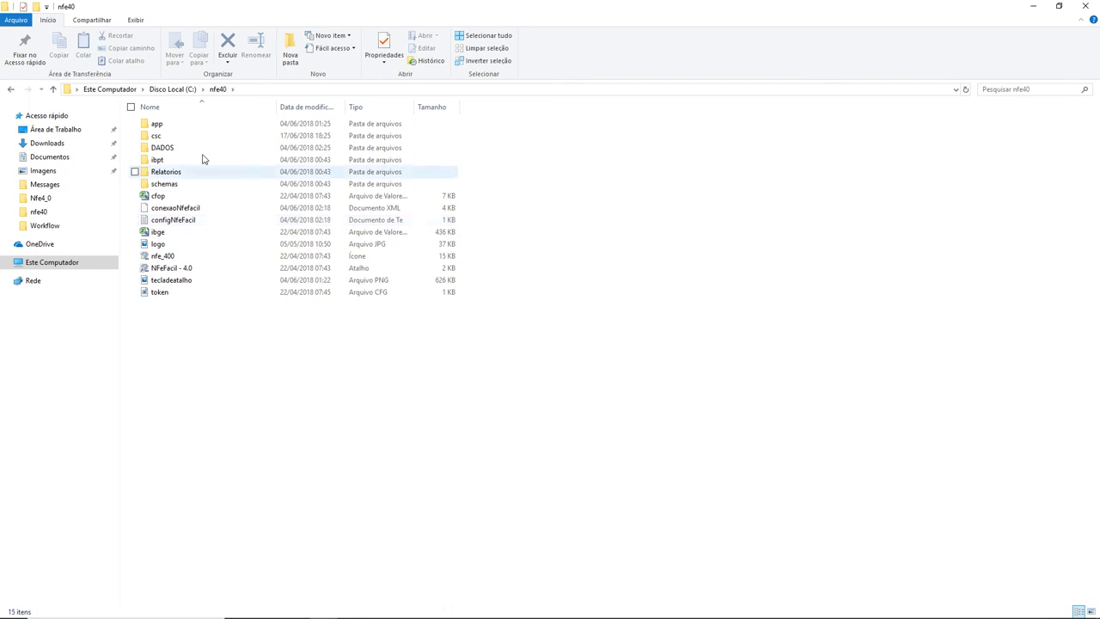
double_click(165, 138)
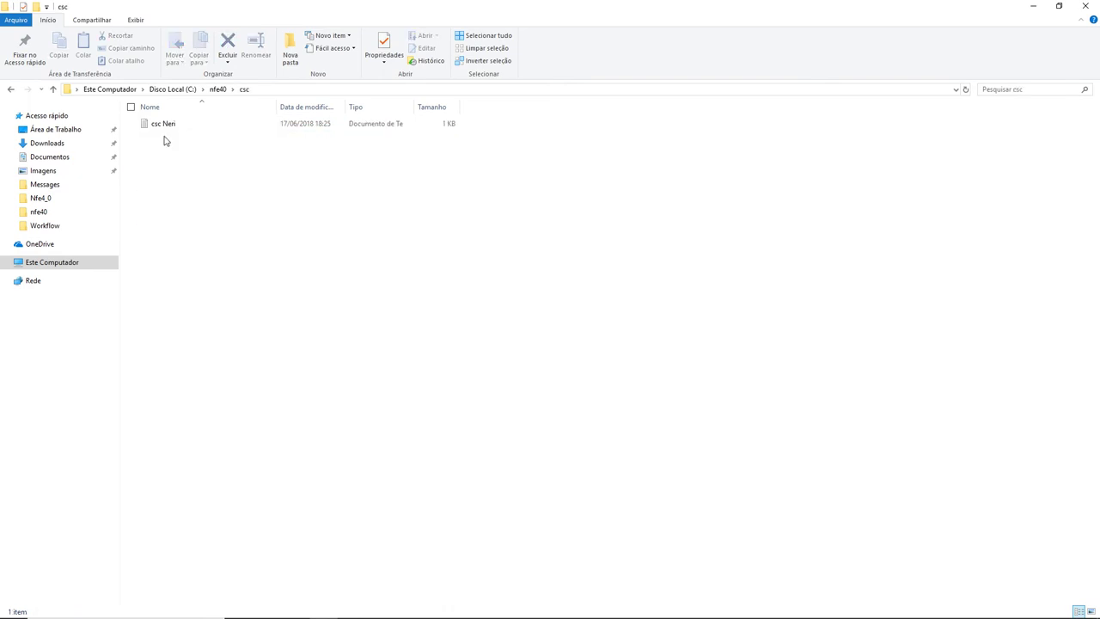
double_click(167, 128)
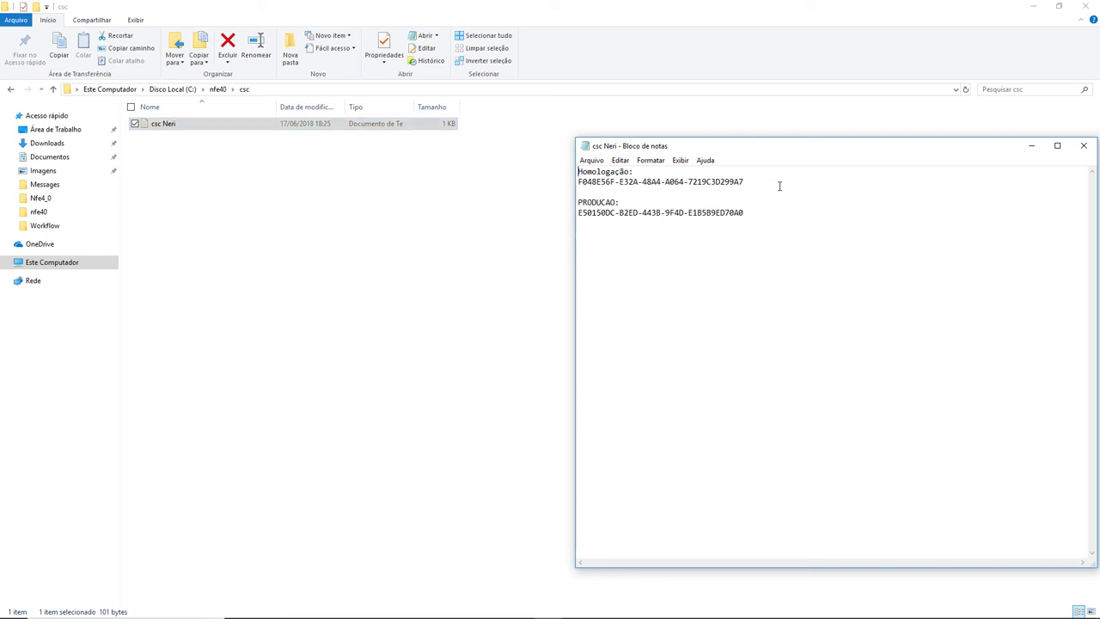
Step: Copy the Homologação CSC code from Notepad and return to the parameters form
left_click_drag(748, 181, 651, 182)
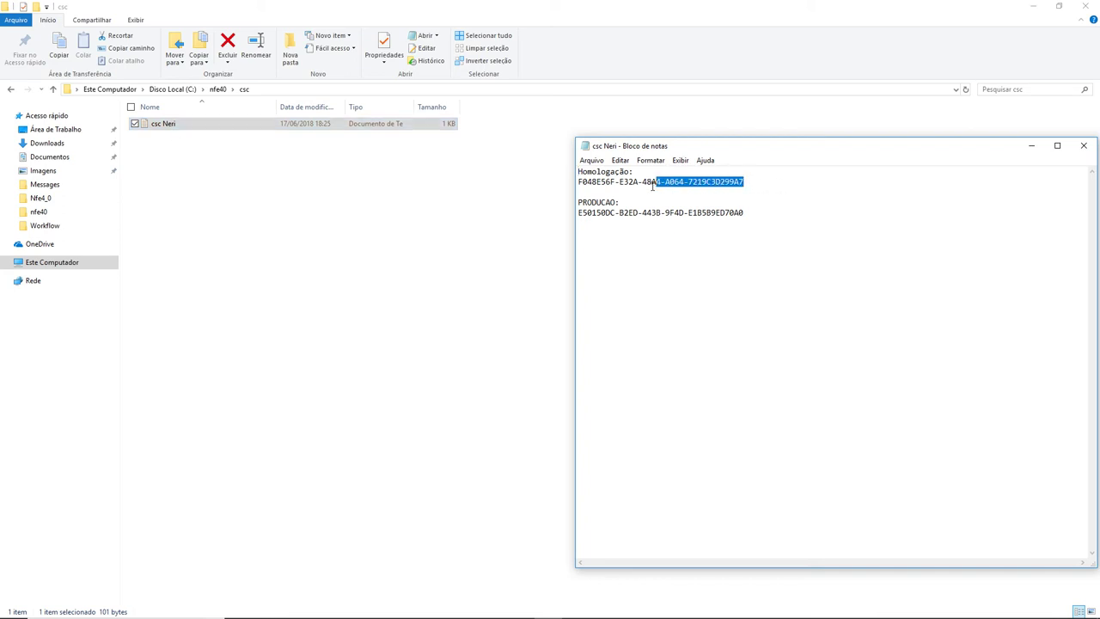
left_click(602, 183)
double_click(572, 181)
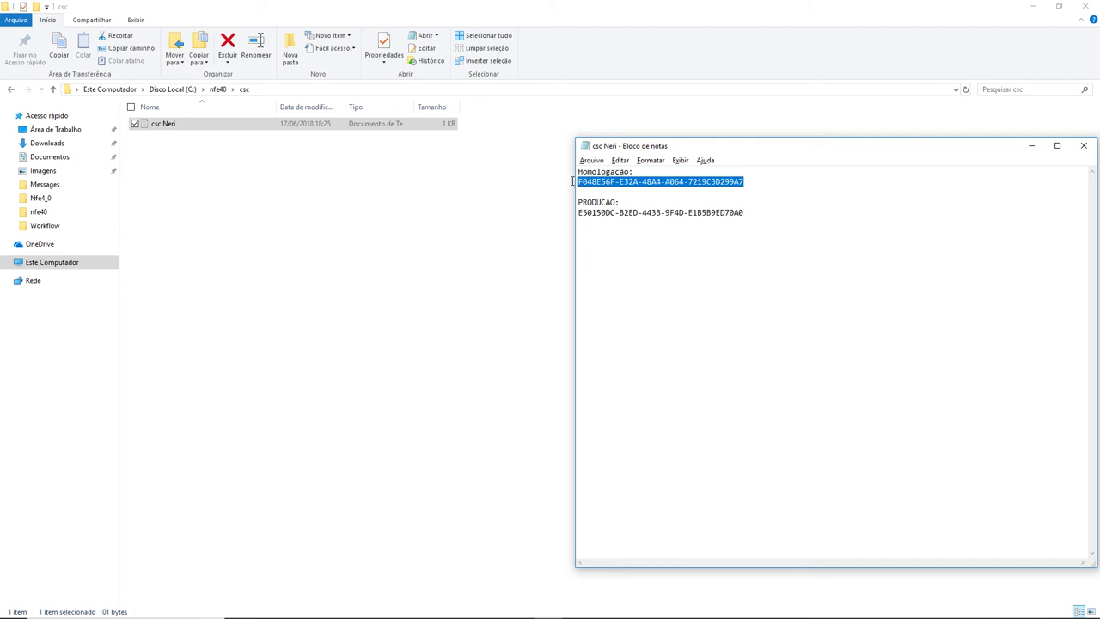
key("alt+Tab")
key("alt+Tab")
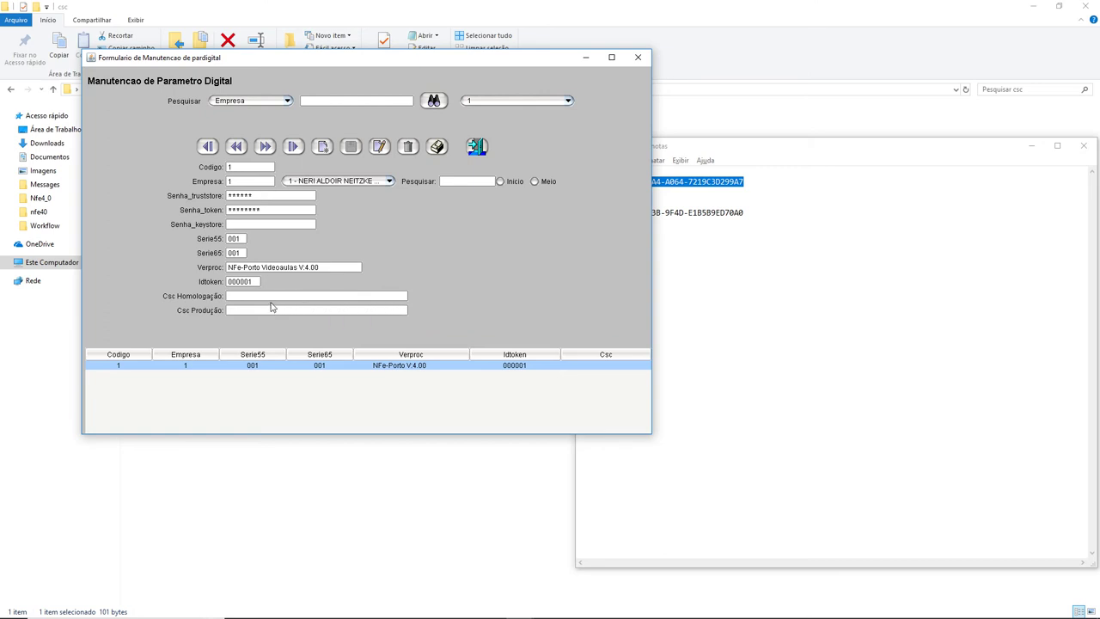
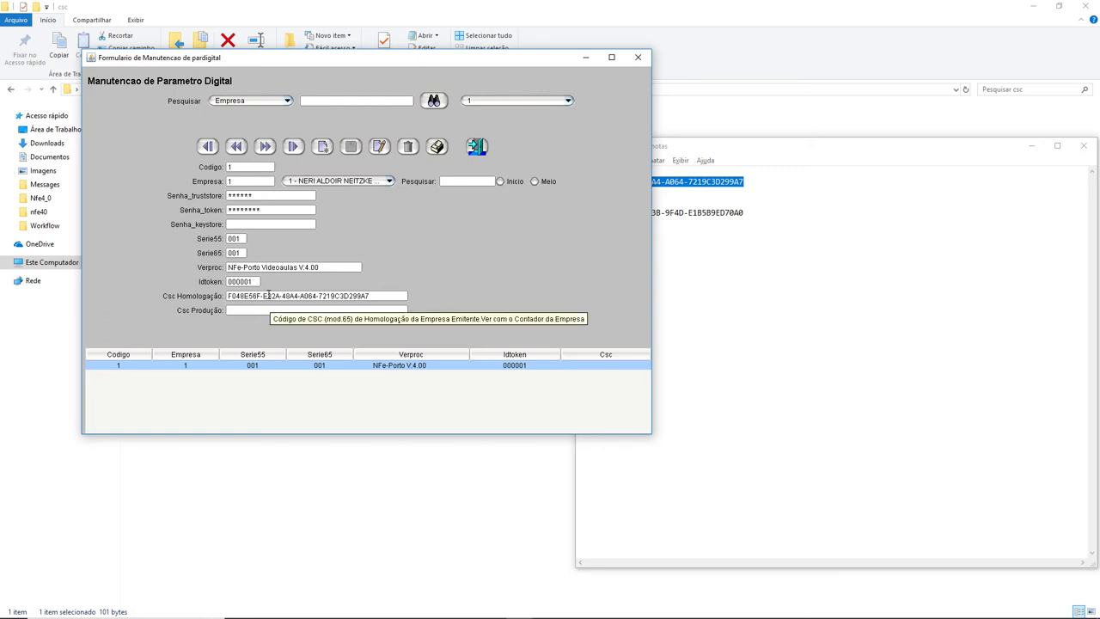
Step: Paste the homologação code into Csc Homologação and the PRODUCAO code into Csc Produção
left_click(749, 212)
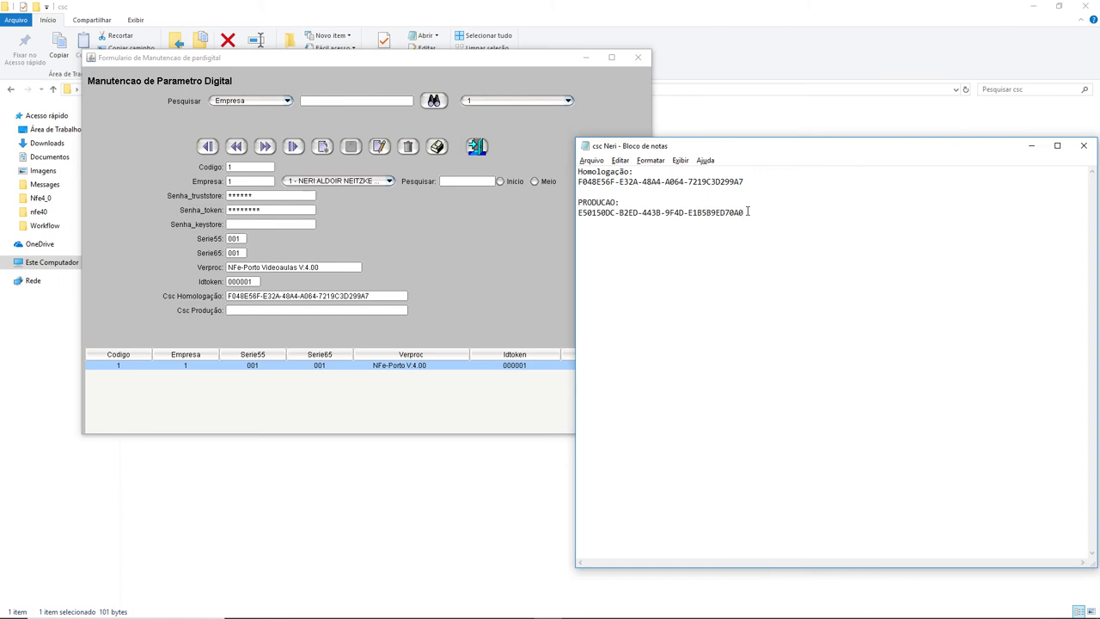
left_click_drag(748, 212, 578, 213)
key("ctrl+c")
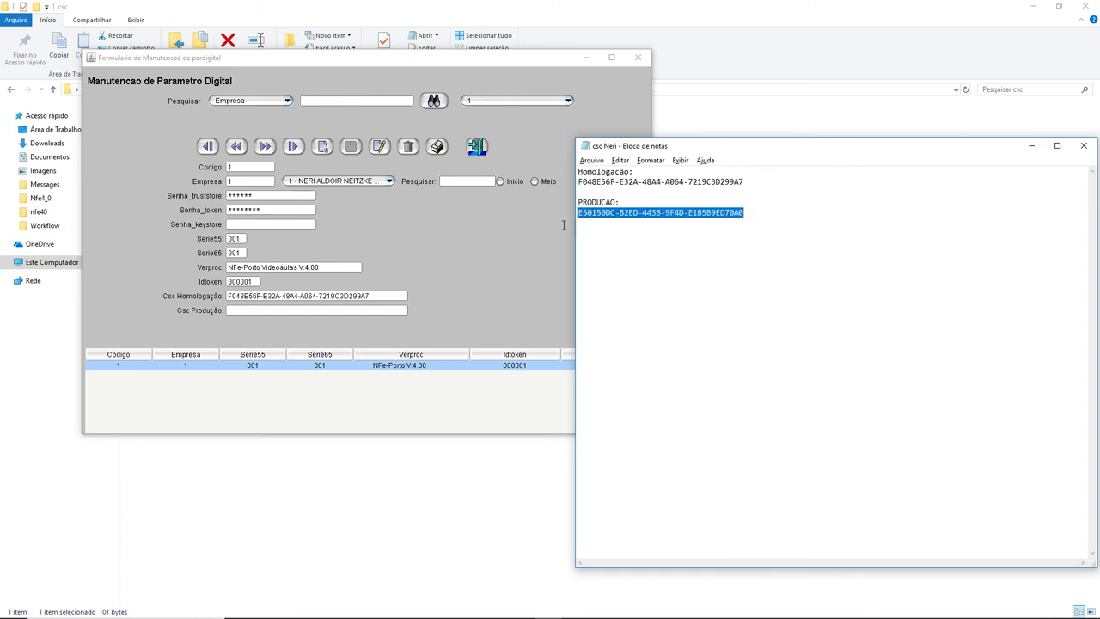
left_click(267, 310)
key("ctrl+v")
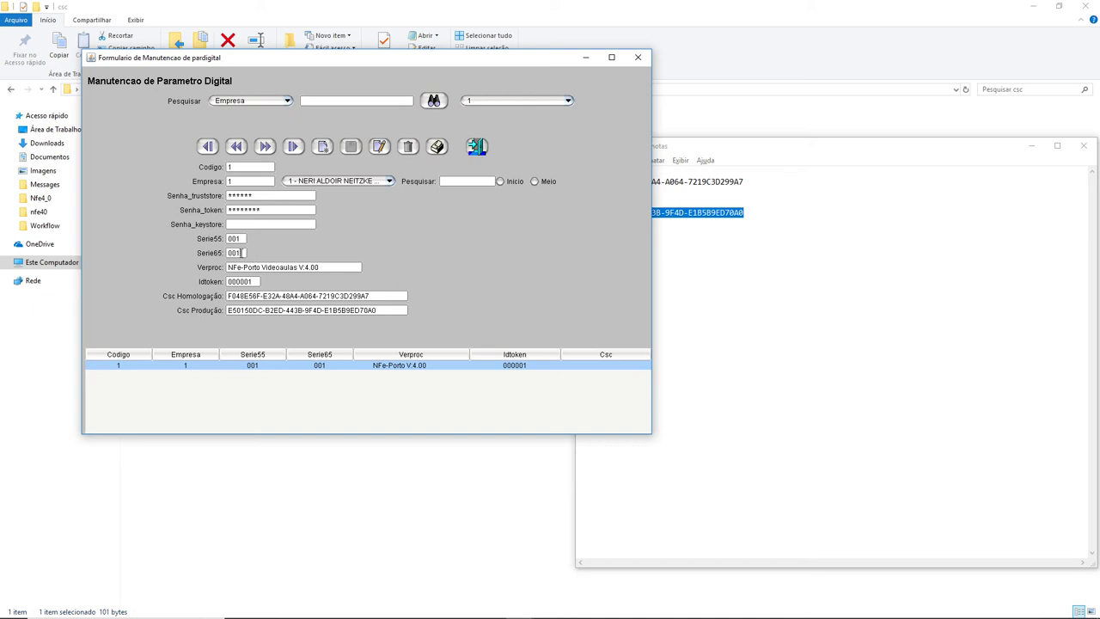
Step: Save parameter record 1, acknowledge the success message and reload it to confirm both CSC codes
left_click(379, 146)
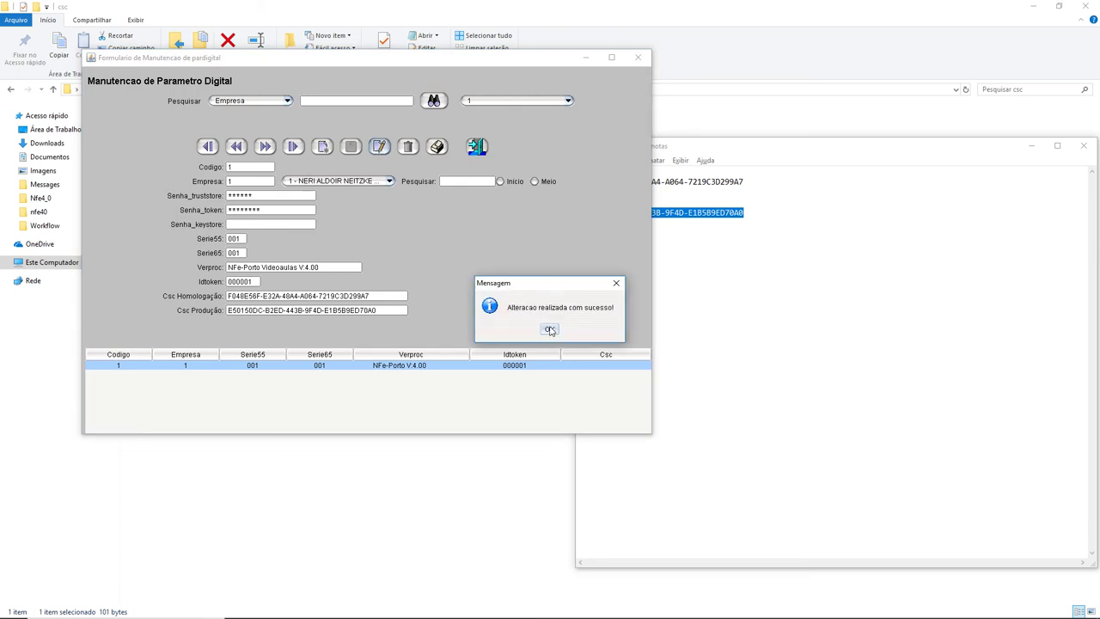
left_click(550, 330)
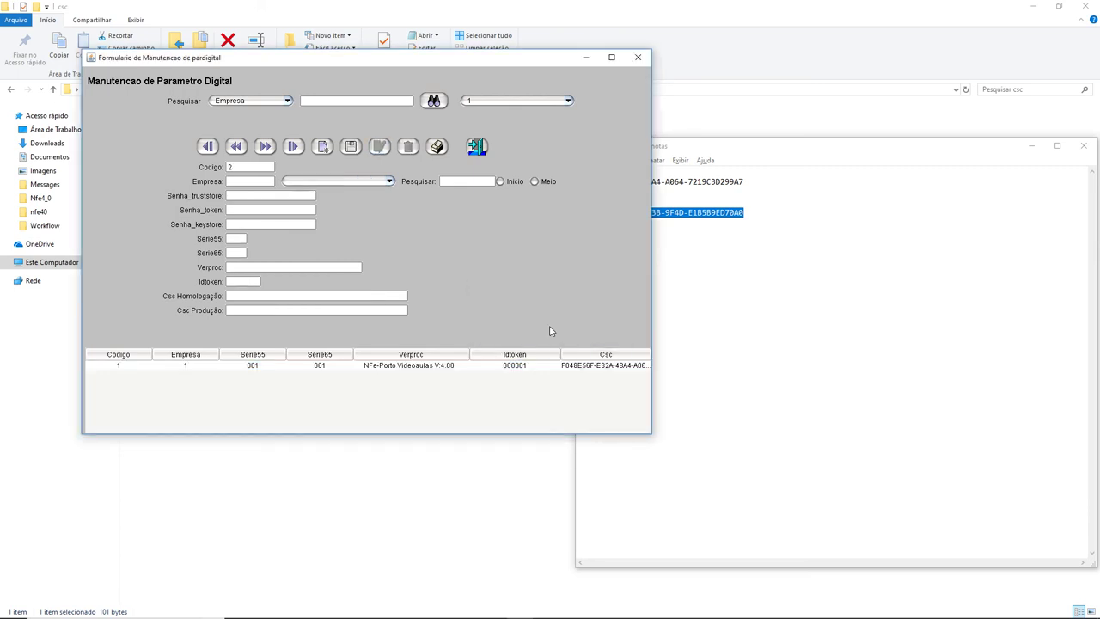
left_click(427, 367)
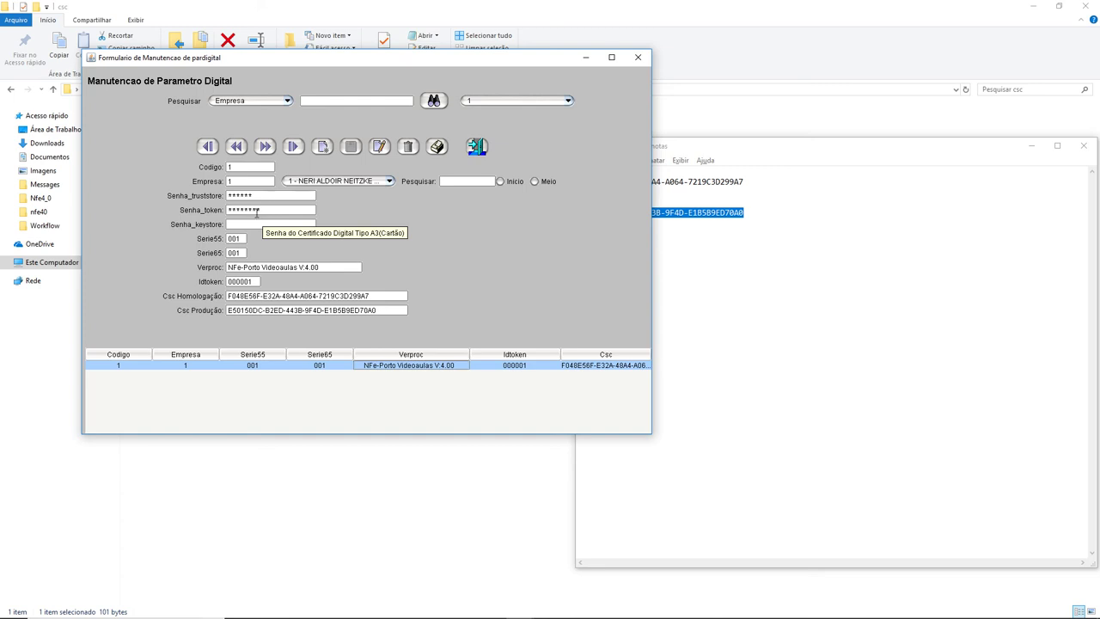
left_click(256, 212)
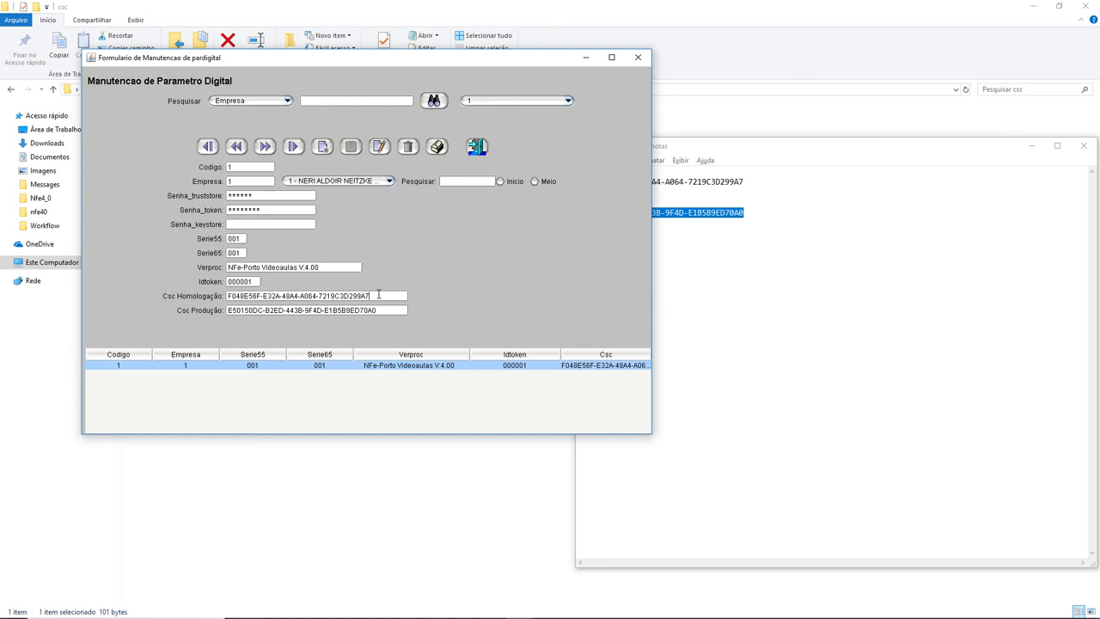
triple_click(388, 293)
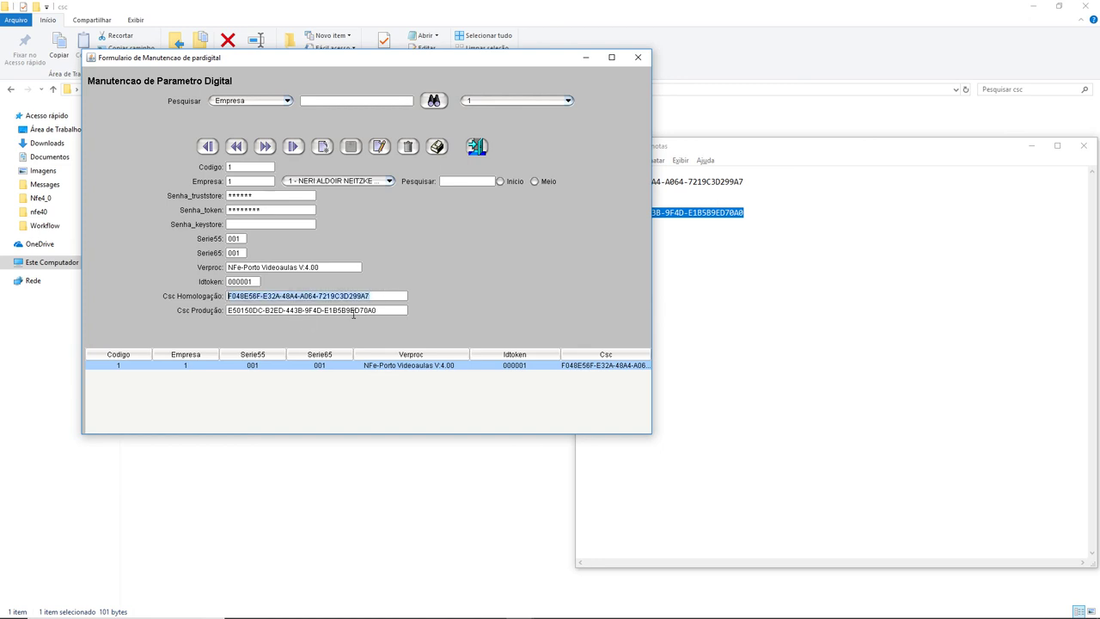
left_click_drag(376, 310, 227, 307)
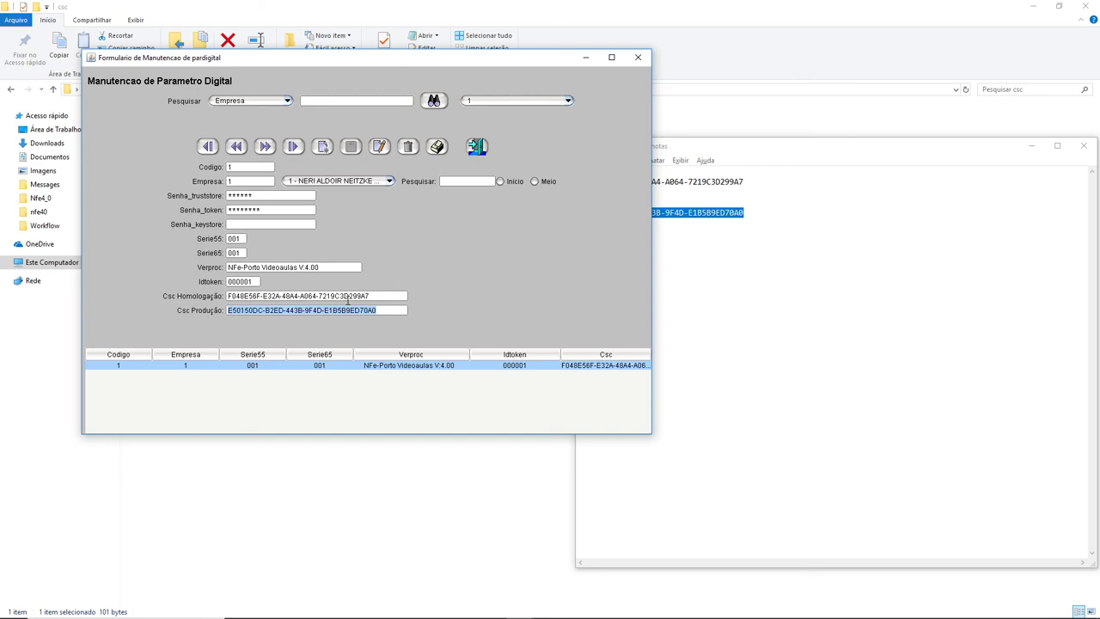
left_click(373, 296)
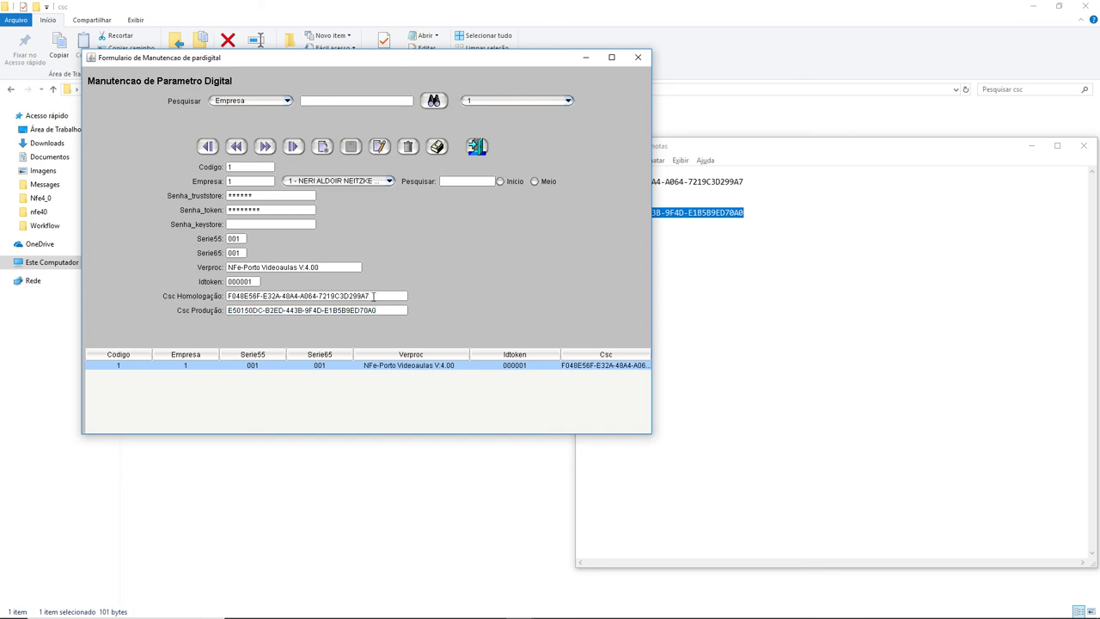